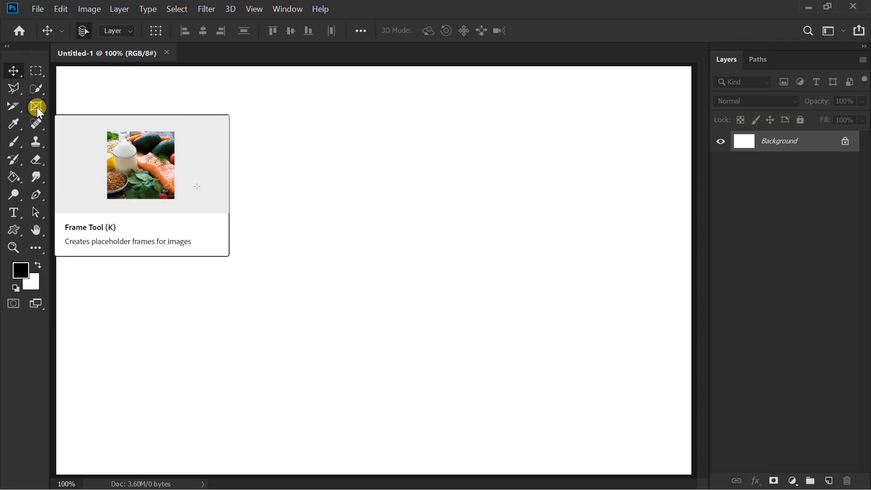
Step: Draw a tall rectangular frame on the canvas and fill it with Sushant Singh Rajput-08 from File Explorer's Images folder on Local Disk (D:)
click(36, 107)
drag(131, 94, 406, 412)
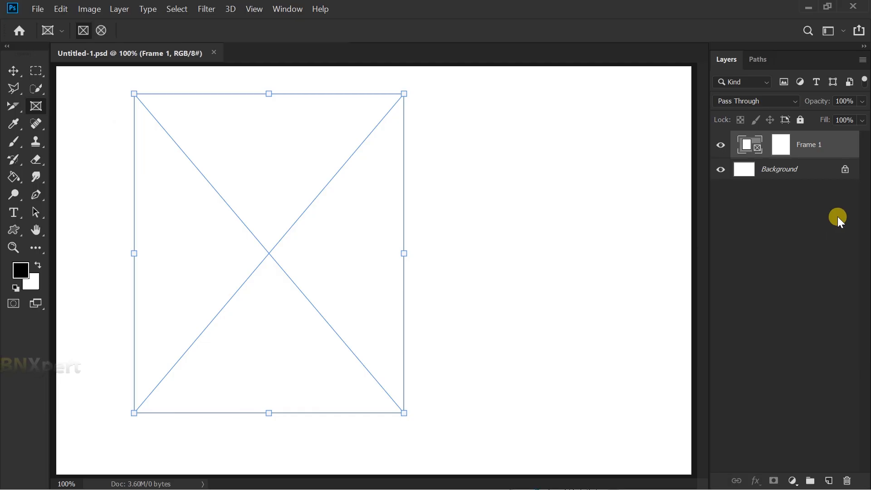
key(super+e)
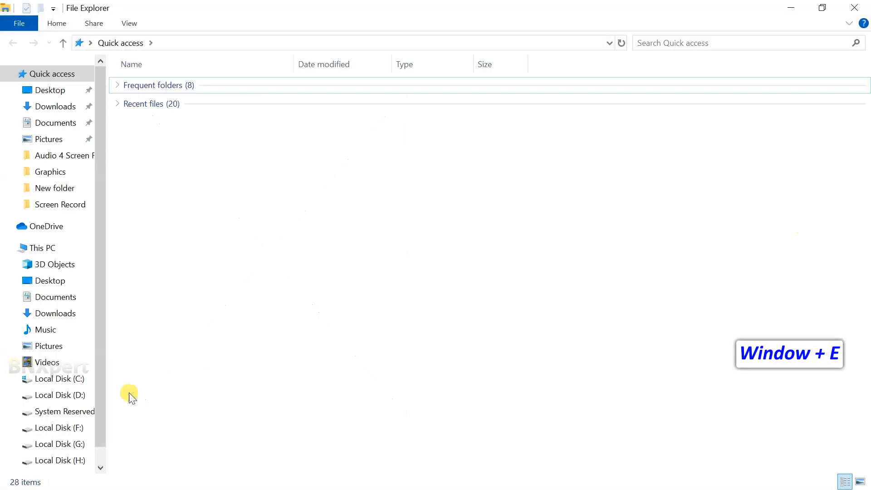
click(61, 395)
double_click(152, 114)
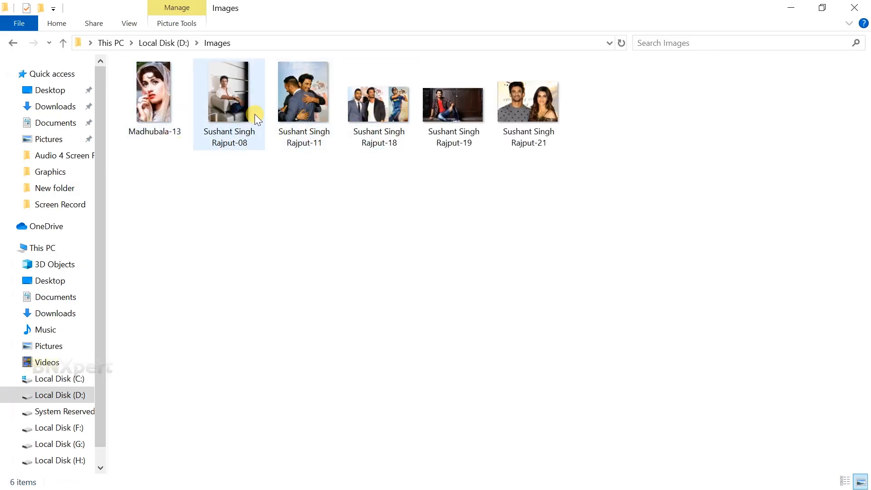
click(236, 111)
click(823, 8)
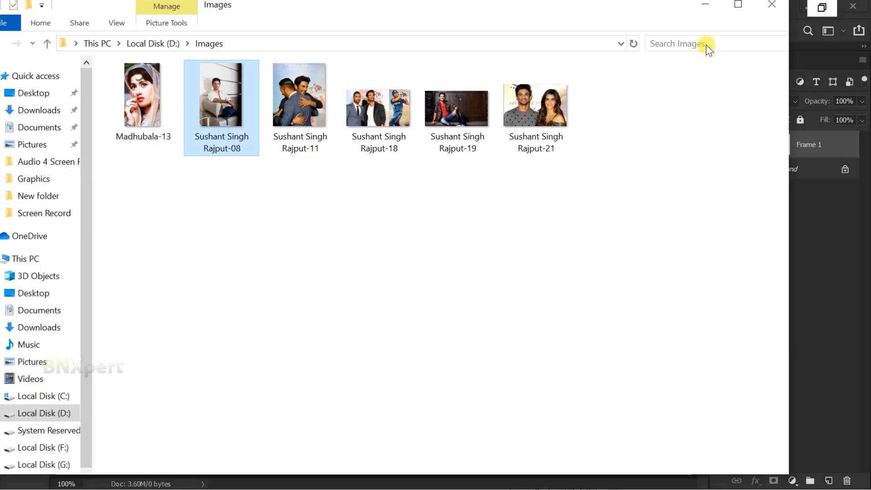
drag(283, 31, 743, 122)
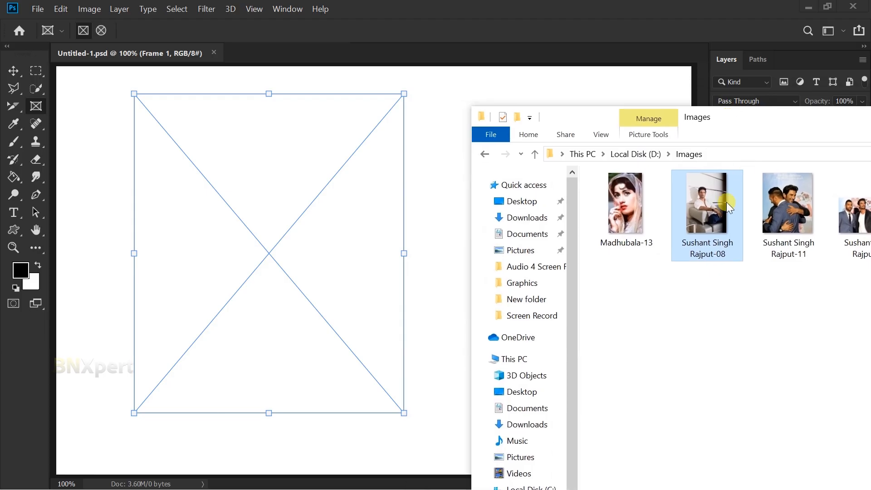
drag(720, 217, 265, 261)
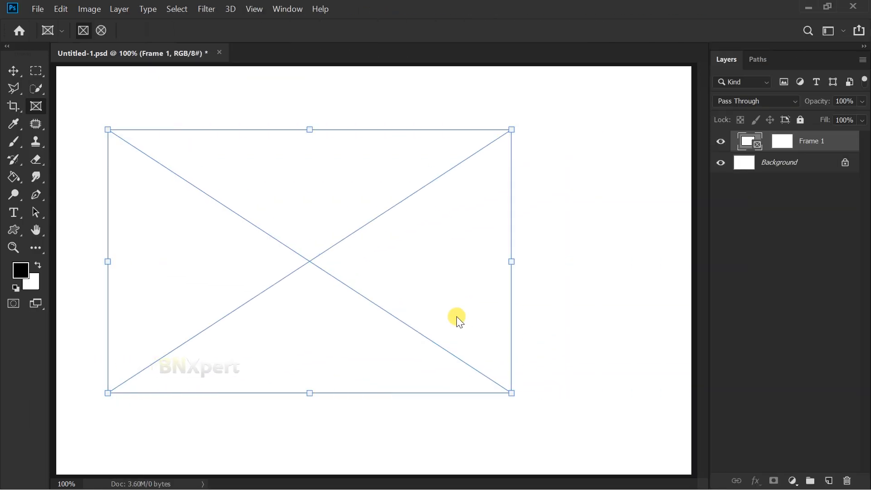
Step: Place Sushant Singh Rajput-18 from the Images folder on Local Disk (H:) into the wide rectangular frame as an embedded image
click(39, 10)
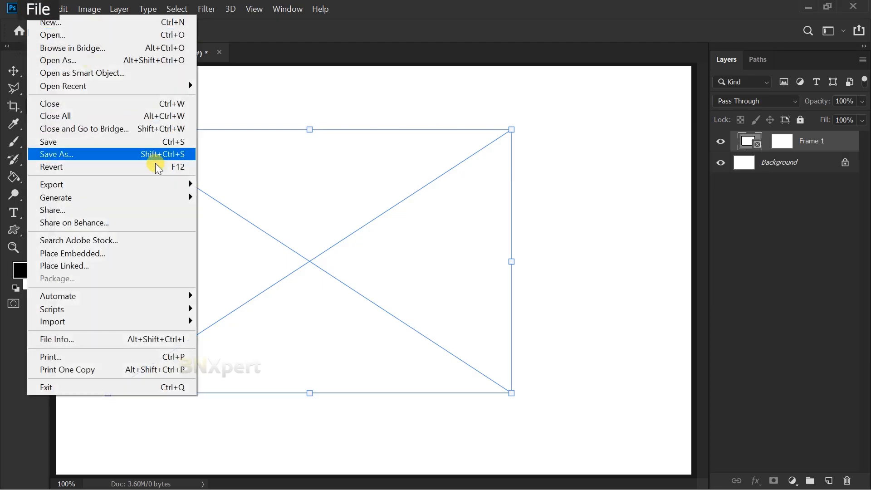
click(185, 253)
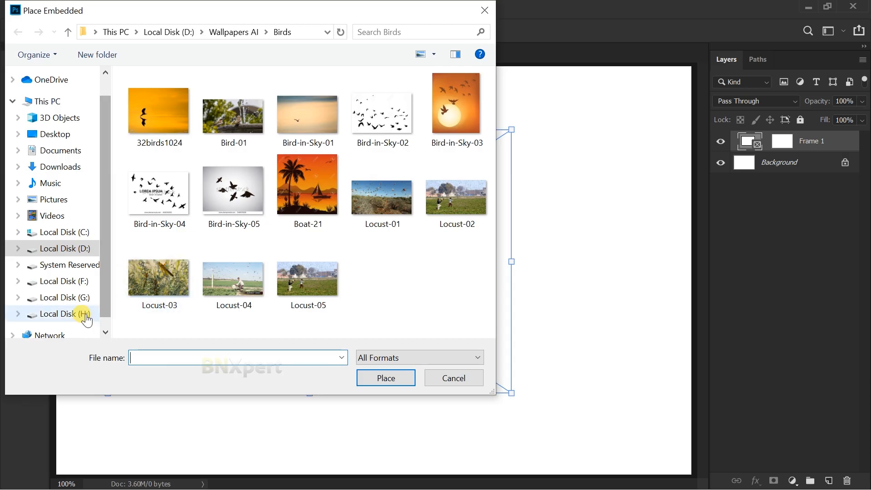
click(85, 315)
click(174, 111)
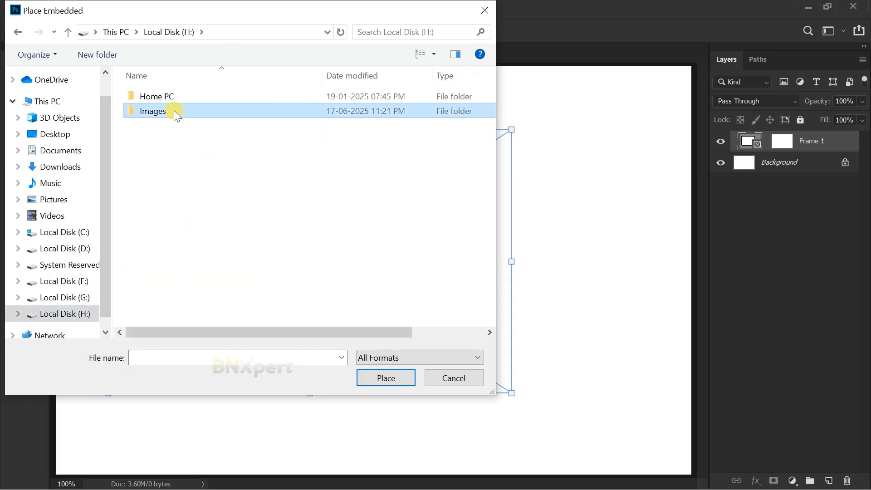
double_click(173, 111)
click(267, 199)
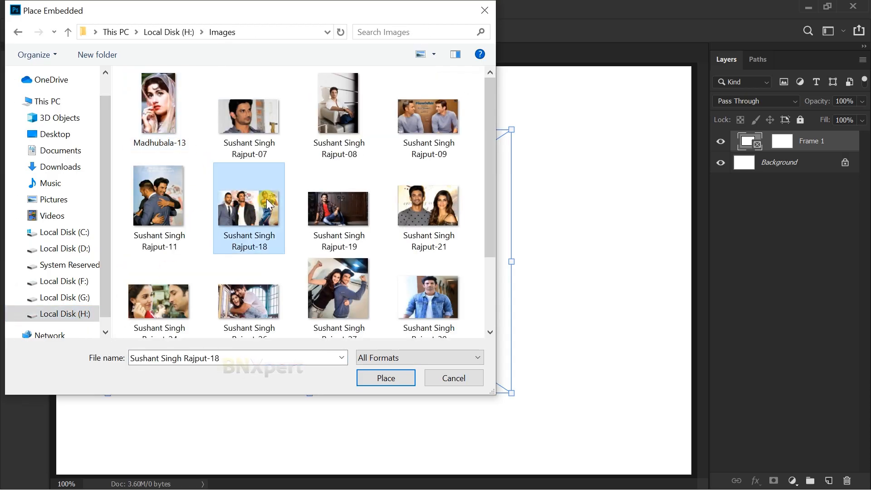
click(407, 381)
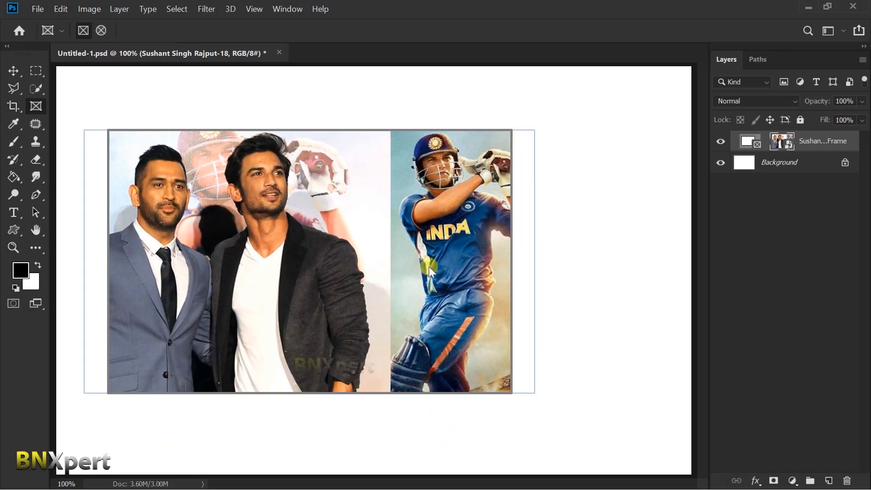
Step: Try shifting the placed image up and to the right inside the frame, and undo the move
drag(429, 266, 477, 219)
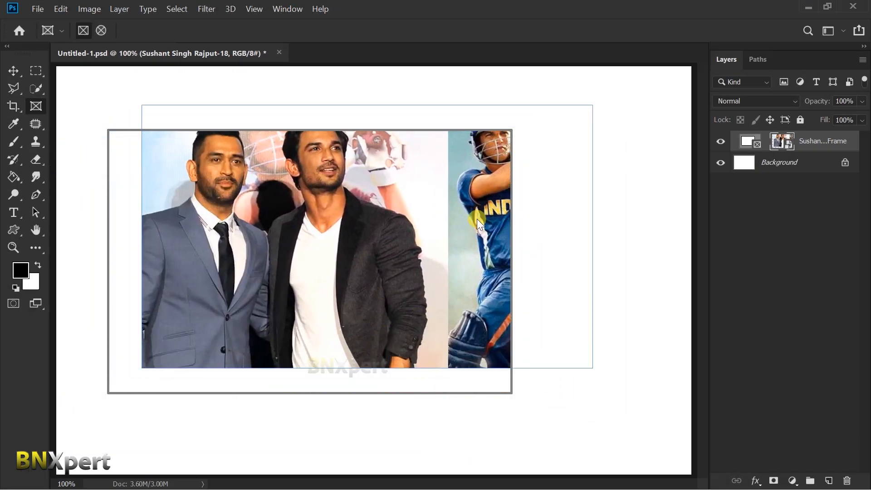
key(ctrl+z)
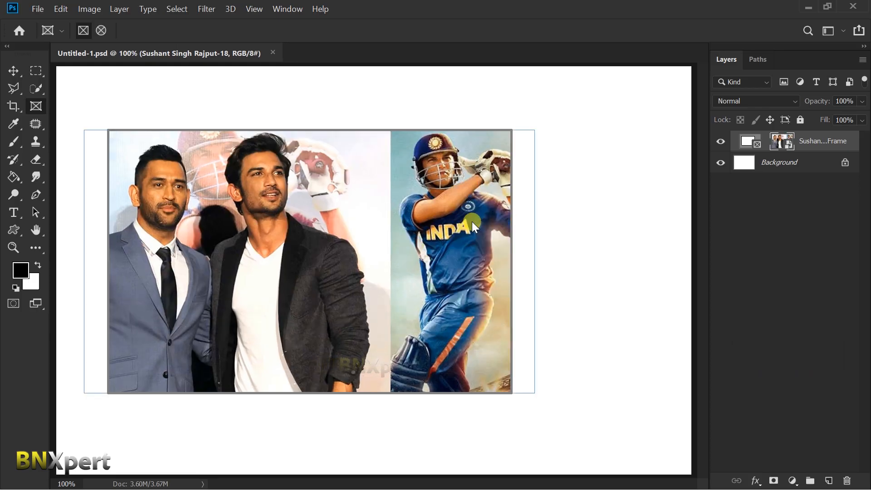
Step: Enlarge the image inside the frame with Free Transform and position it to show mainly the two men in suits
key(ctrl+t)
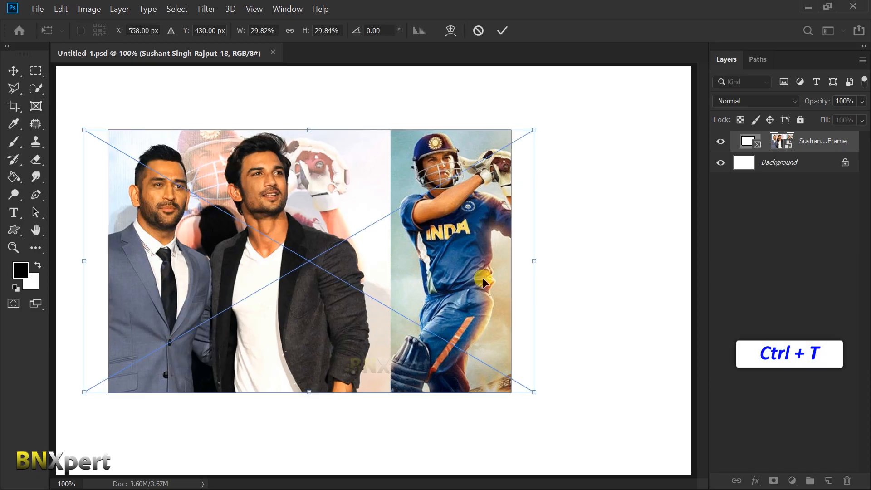
drag(534, 391, 649, 458)
drag(367, 262, 382, 260)
key(Return)
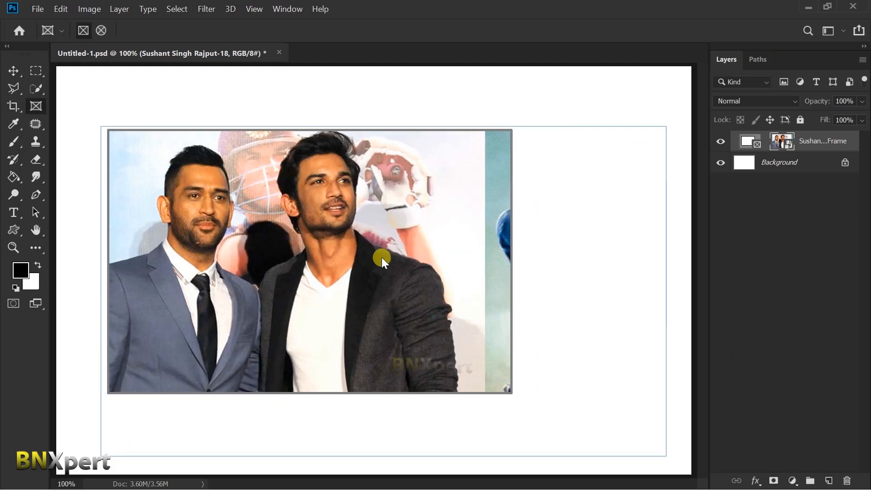
Step: Select the frame together with its image, move both higher and slightly right on the canvas, and save the document
double_click(382, 258)
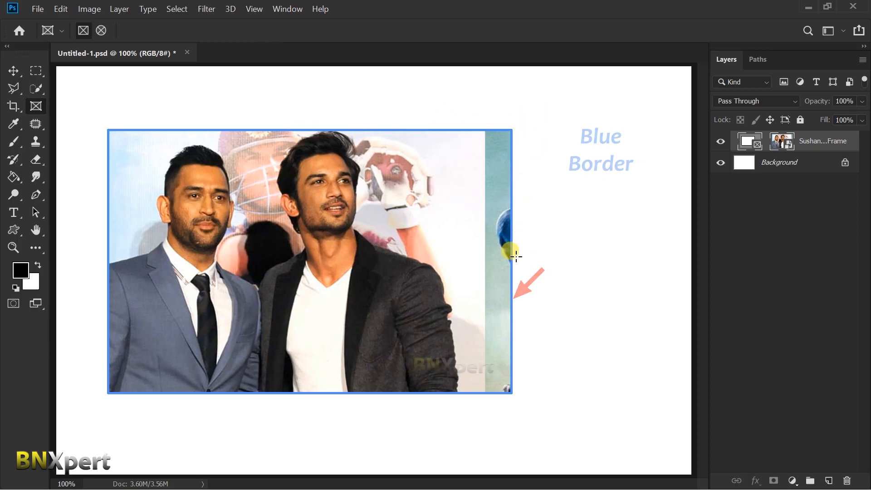
drag(236, 247, 358, 306)
drag(406, 354, 312, 260)
key(ctrl+s)
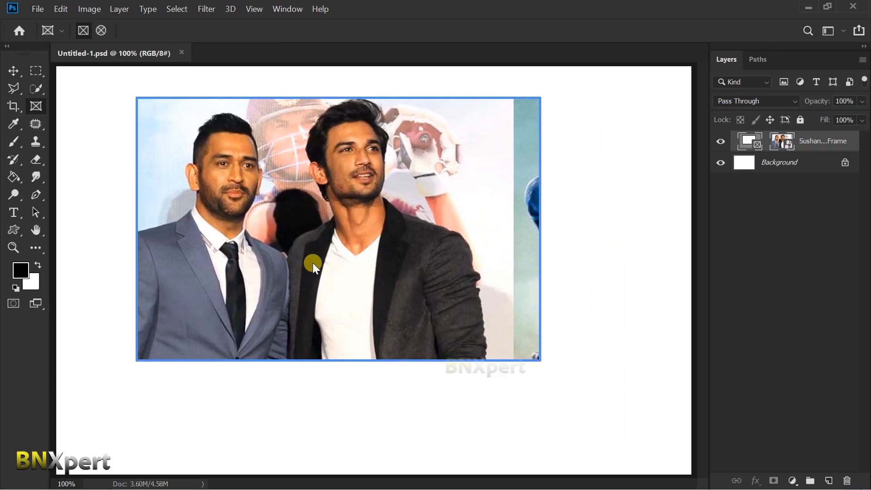
Step: Scale the frame and its image up slightly together with Free Transform
key(ctrl+t)
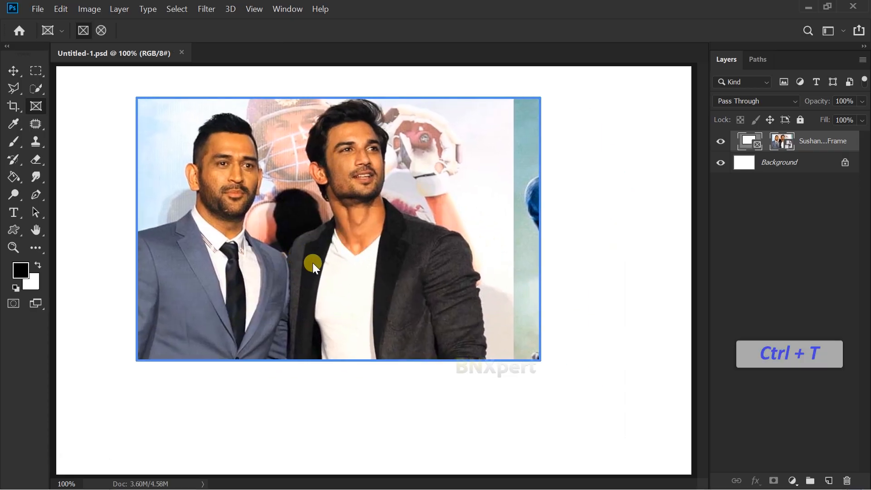
drag(532, 356, 553, 379)
key(Return)
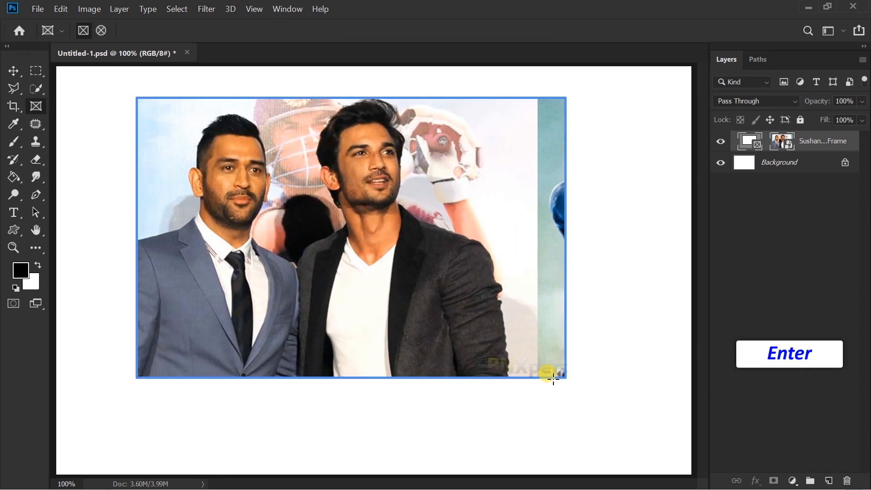
Step: Select only the image and save the document, and move the frame by its border toward the canvas's upper-left corner
double_click(394, 276)
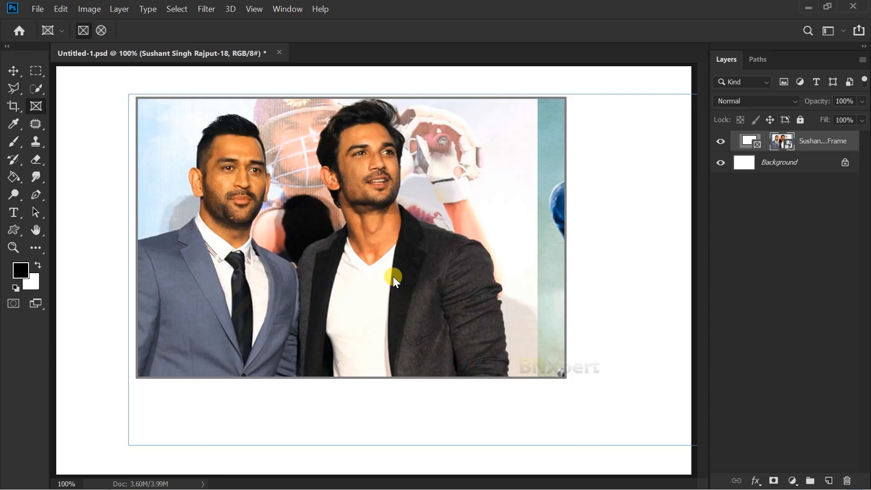
key(ctrl+s)
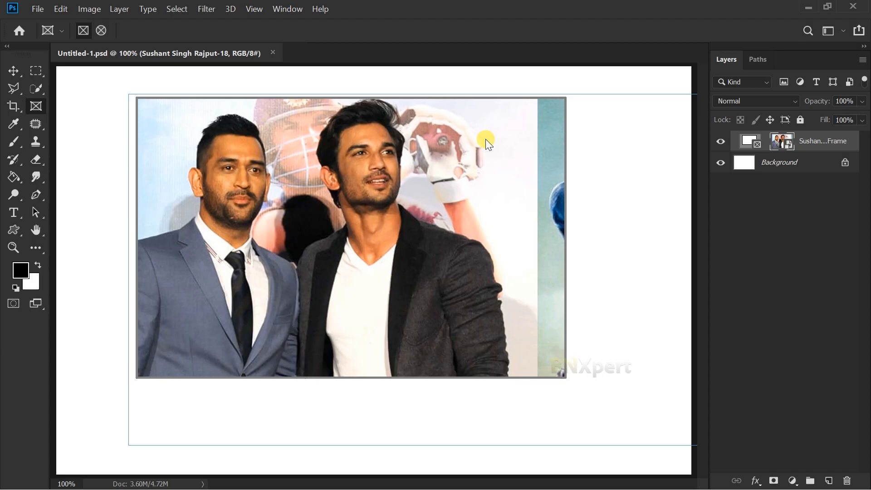
click(488, 97)
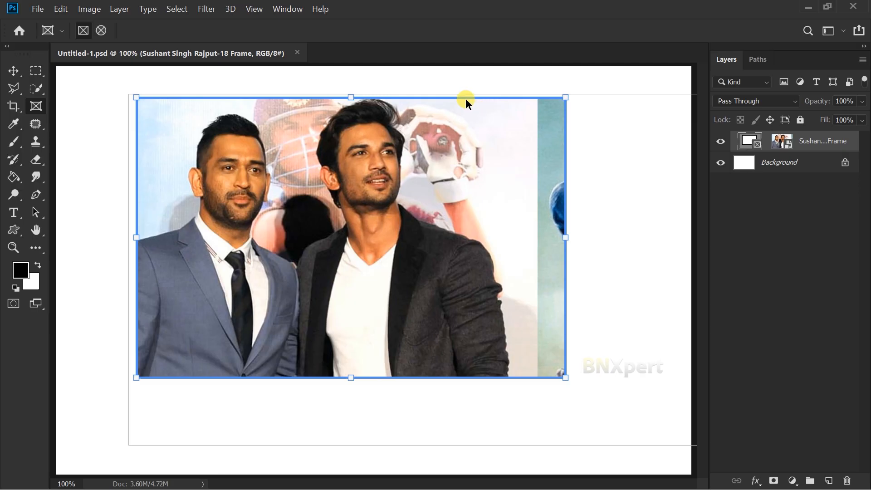
drag(465, 97, 411, 90)
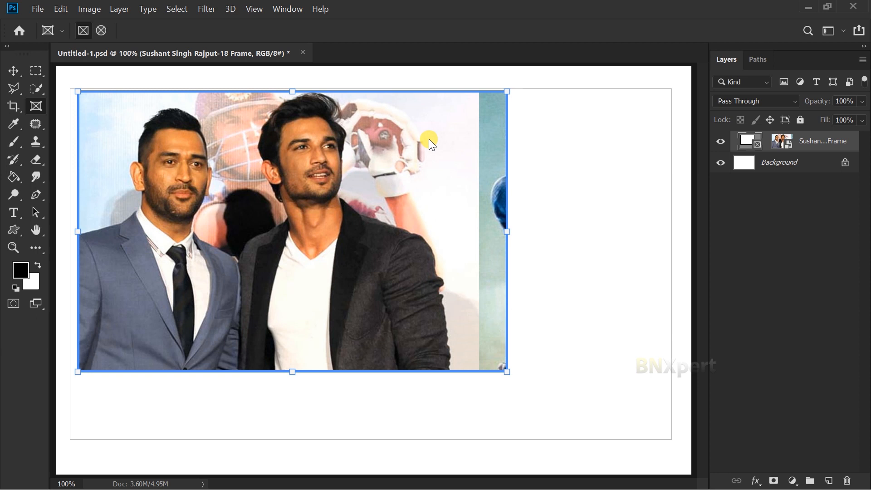
Step: Shrink the frame so it crops to the two men's heads and chests, and save the document
drag(504, 233, 474, 232)
mouse_move(474, 371)
mouse_down()
mouse_move(428, 317)
mouse_move(475, 372)
mouse_up()
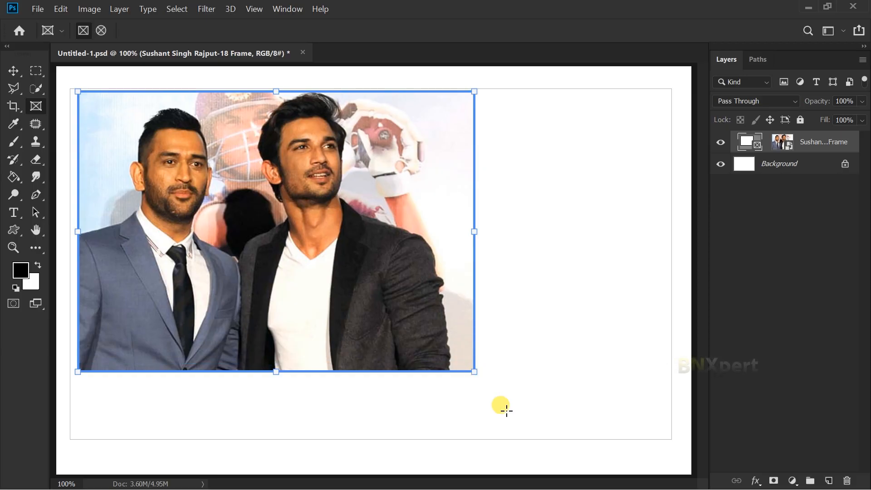
drag(474, 372, 360, 291)
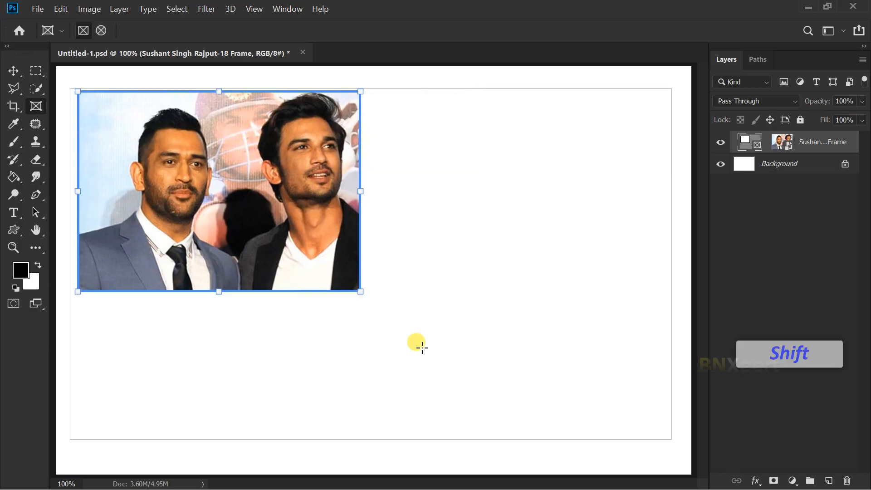
key(ctrl+s)
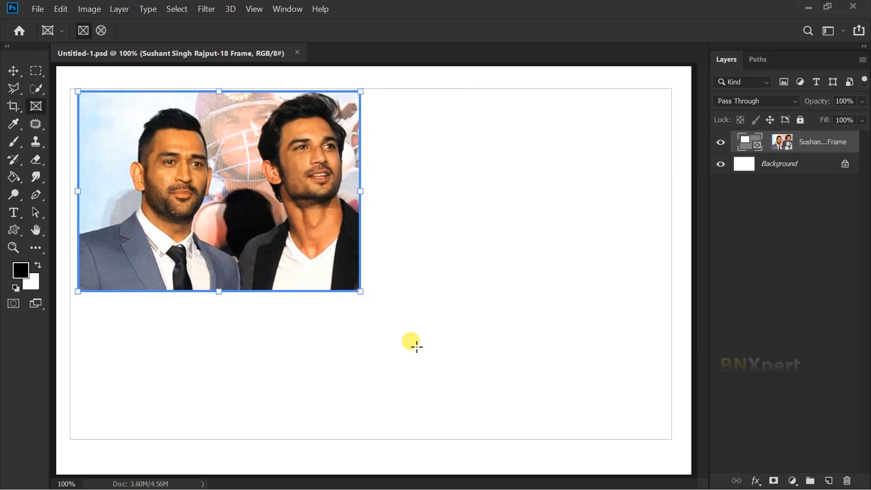
Step: Delete the frame layer together with its image, leaving only the Background layer
click(244, 200)
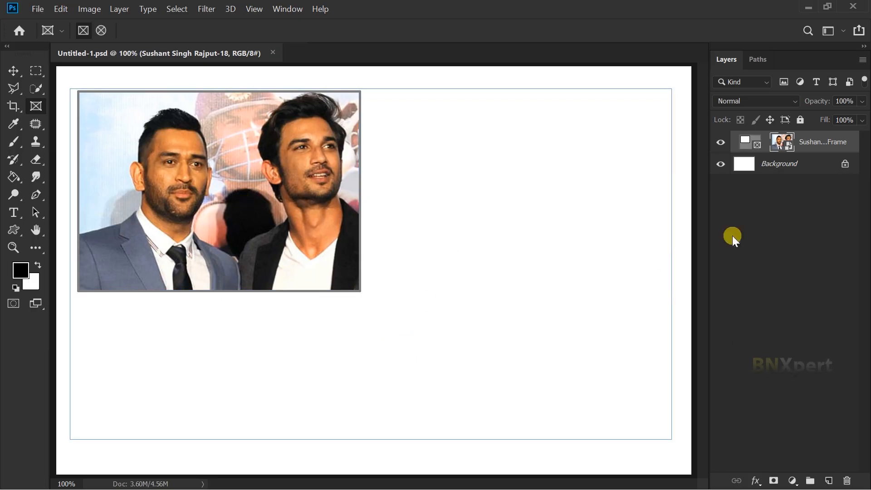
click(781, 144)
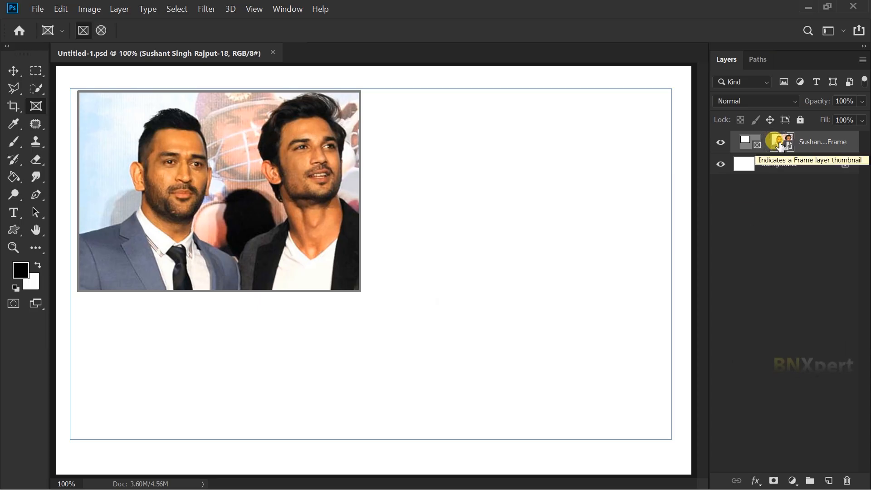
key(Delete)
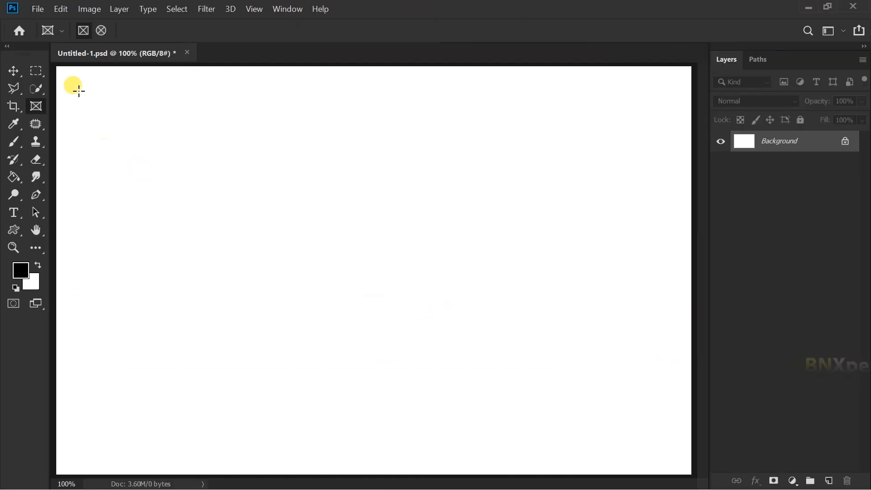
Step: Draw a wide elliptical frame, undo it, and draw a perfectly circular frame spanning nearly the full canvas height instead
click(101, 31)
drag(118, 78, 632, 425)
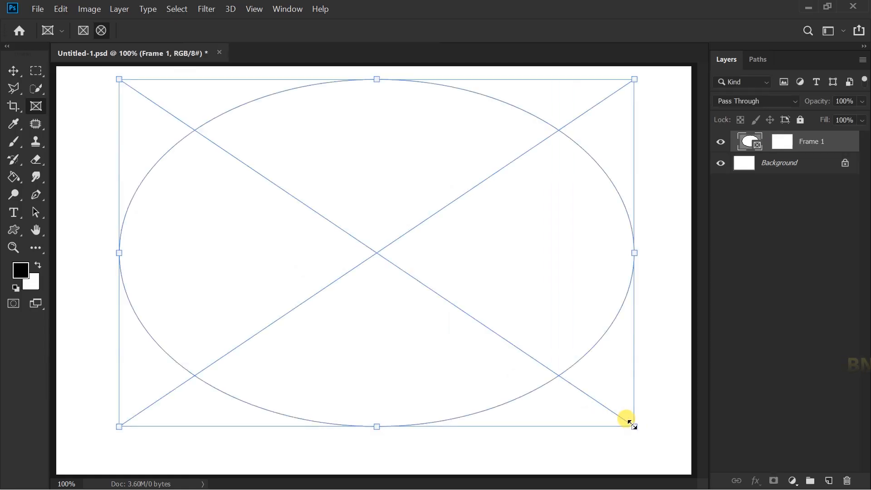
key(ctrl+z)
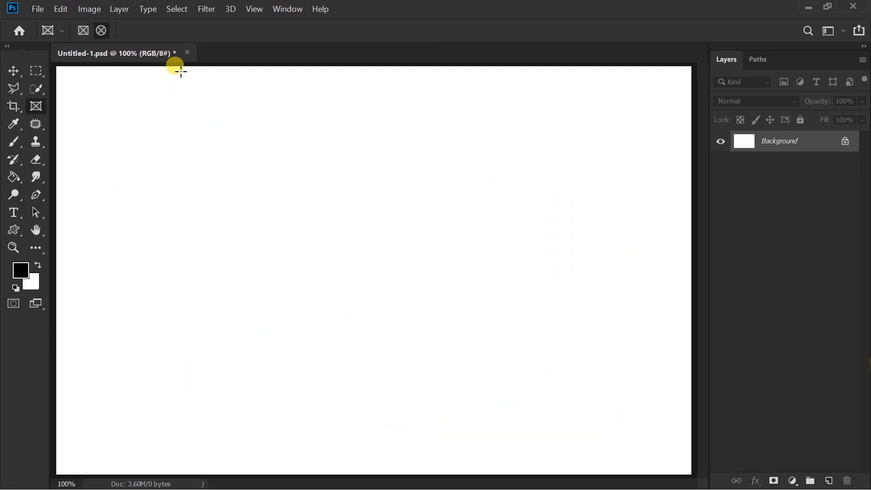
drag(183, 73, 577, 472)
drag(581, 465, 580, 464)
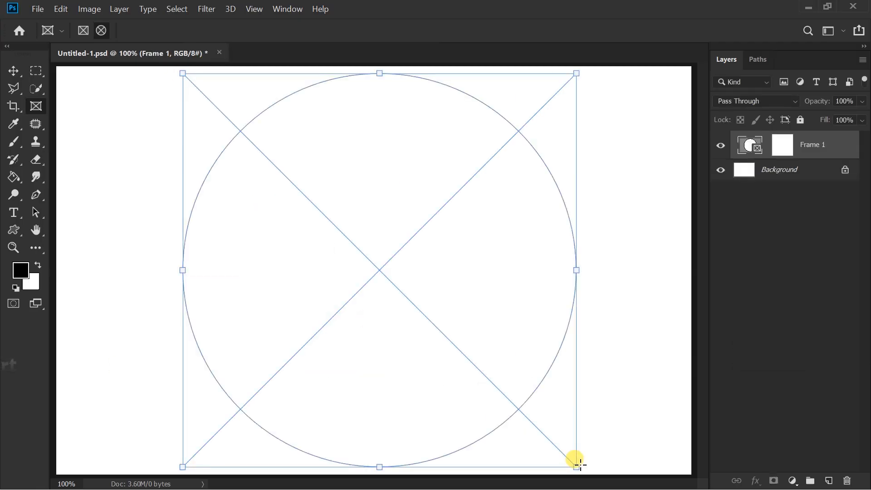
Step: Place Sushant Singh Rajput-47-A from the Images folder on Local Disk (H:) into the circular frame as an embedded image
click(36, 10)
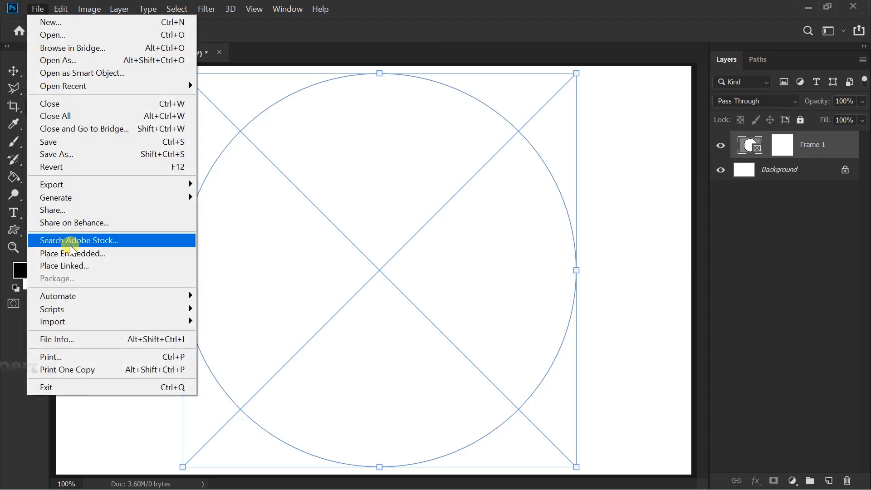
click(119, 253)
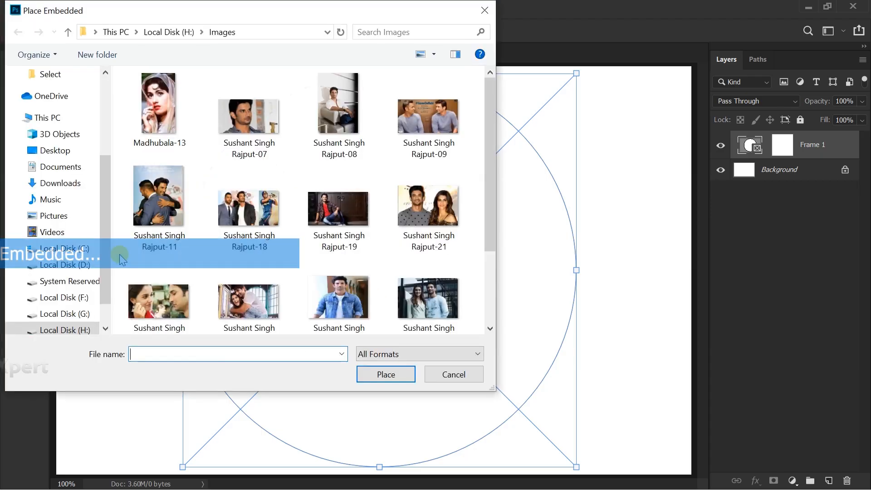
click(490, 329)
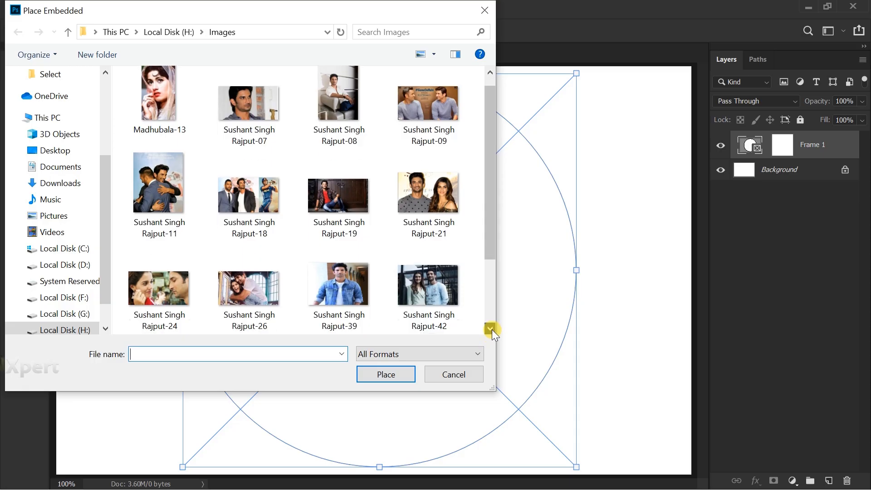
click(492, 330)
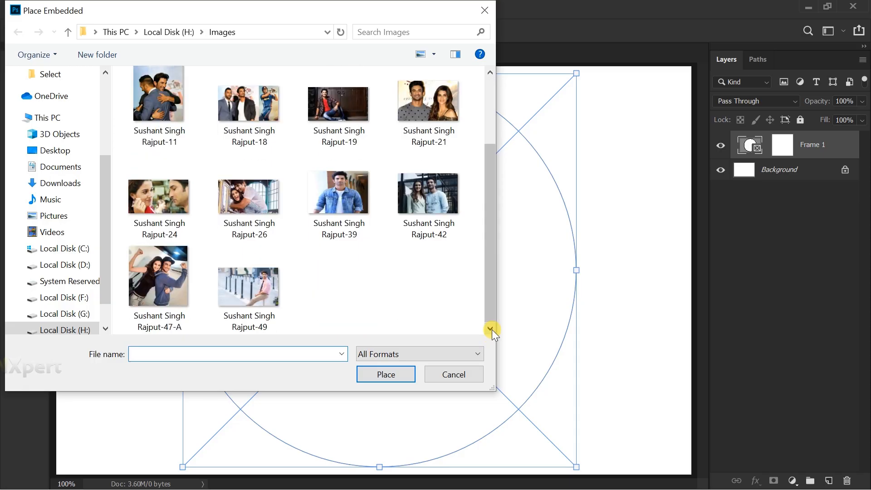
double_click(164, 286)
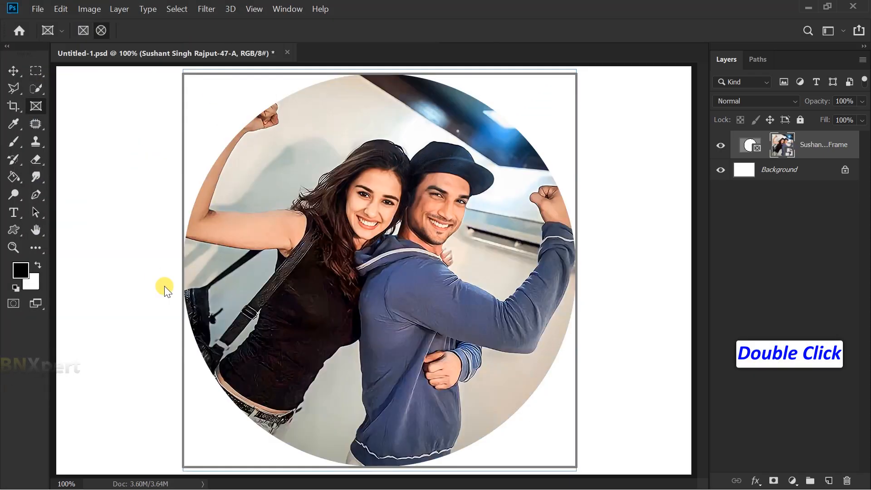